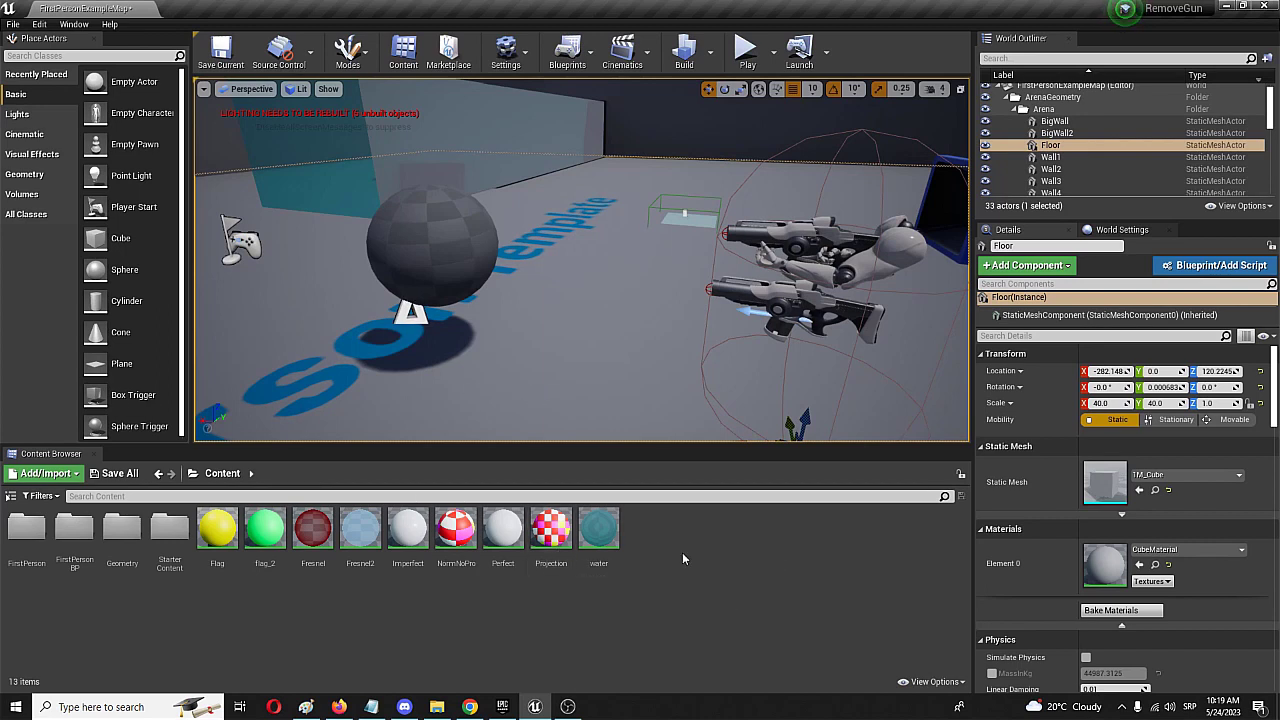
Step: Add a new Material asset in the Content folder and name it BlackandWhite
{"action": "right_click", "coordinate": [653, 546]}
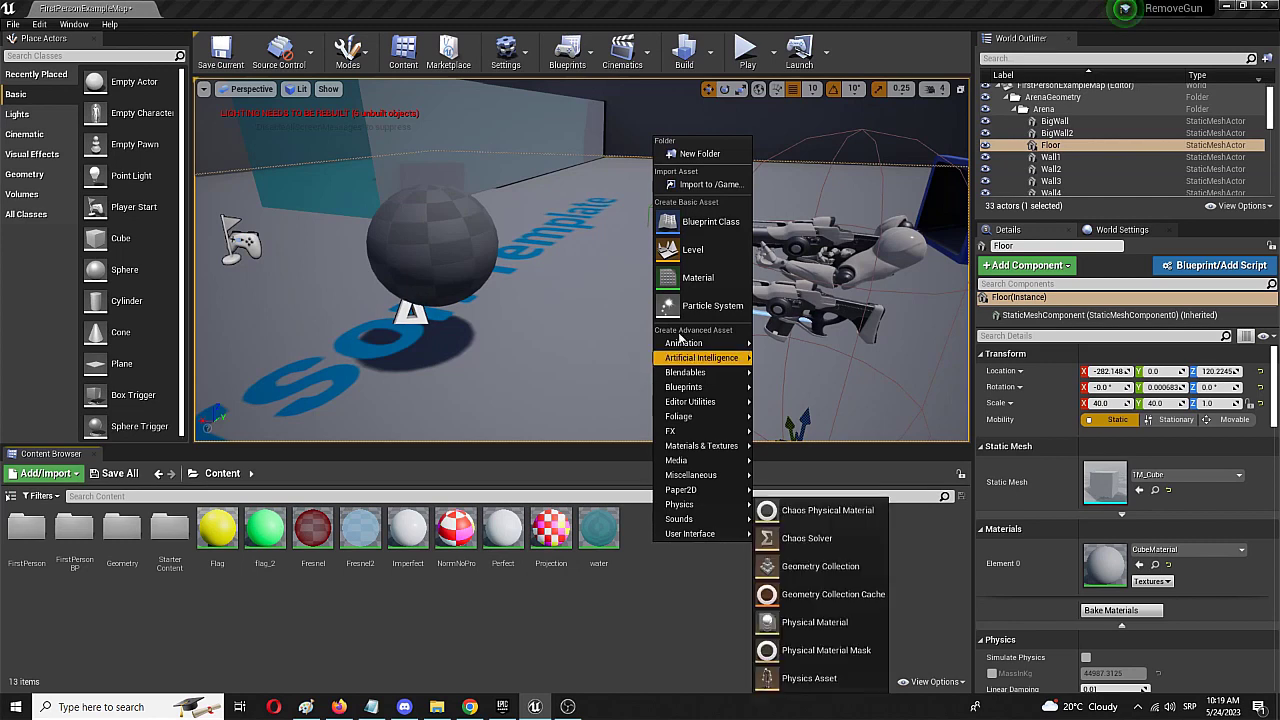
{"action": "left_click", "coordinate": [703, 278]}
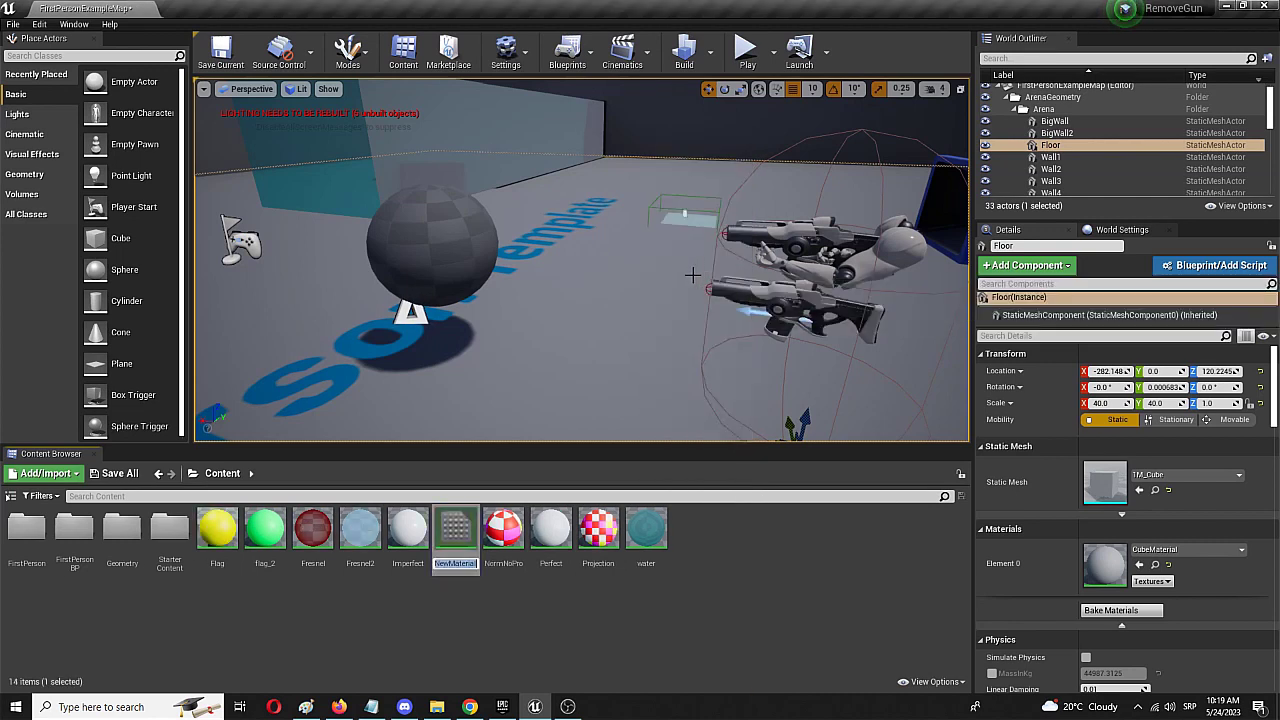
{"action": "type", "text": "B"}
{"action": "type", "text": "locka"}
{"action": "type", "text": "ndWhite"}
{"action": "key", "text": "Return"}
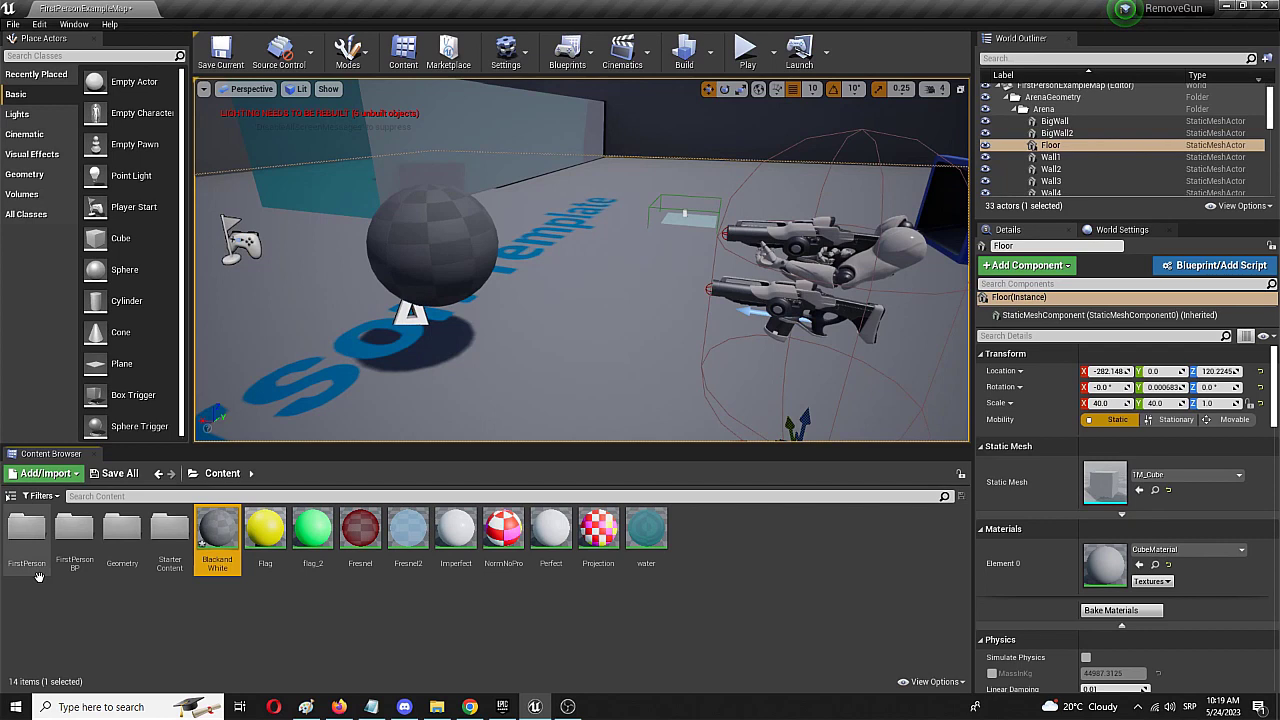
Step: Open BlackandWhite in the Material Editor and pan the graph to bring the result node into view
{"action": "double_click", "coordinate": [217, 537]}
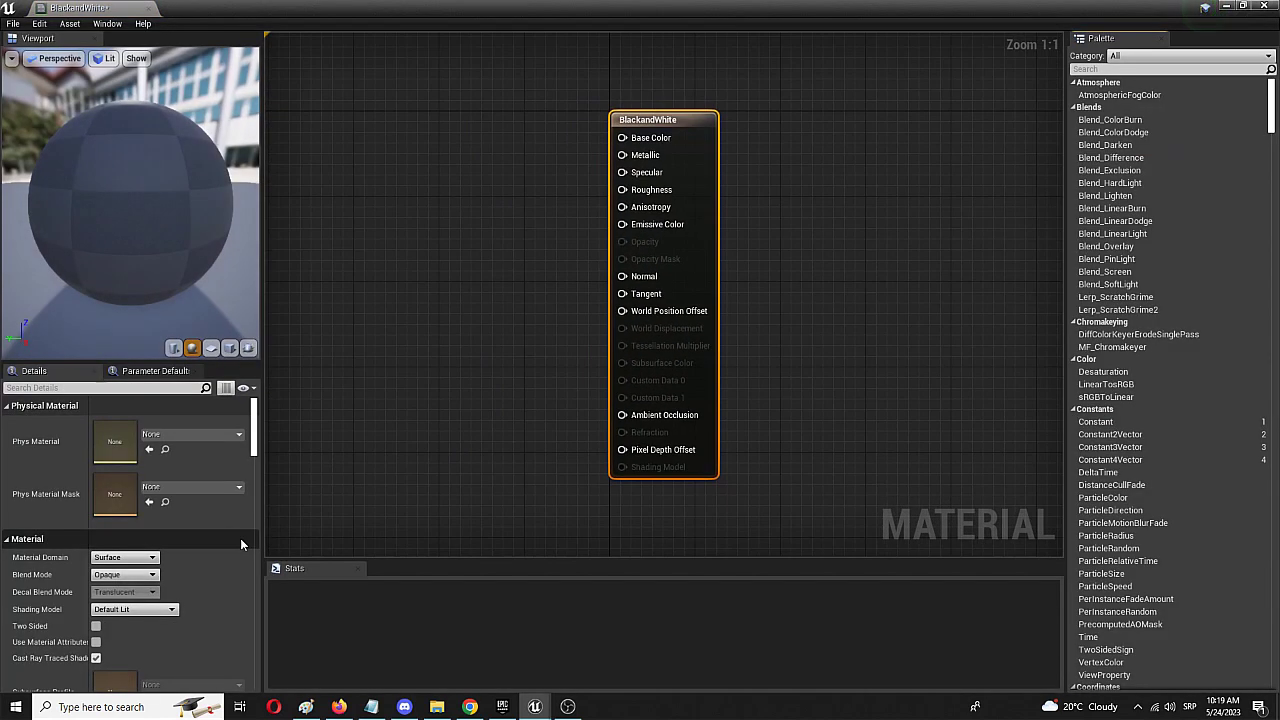
{"action": "right_click_drag", "start_coordinate": [559, 189], "coordinate": [646, 204]}
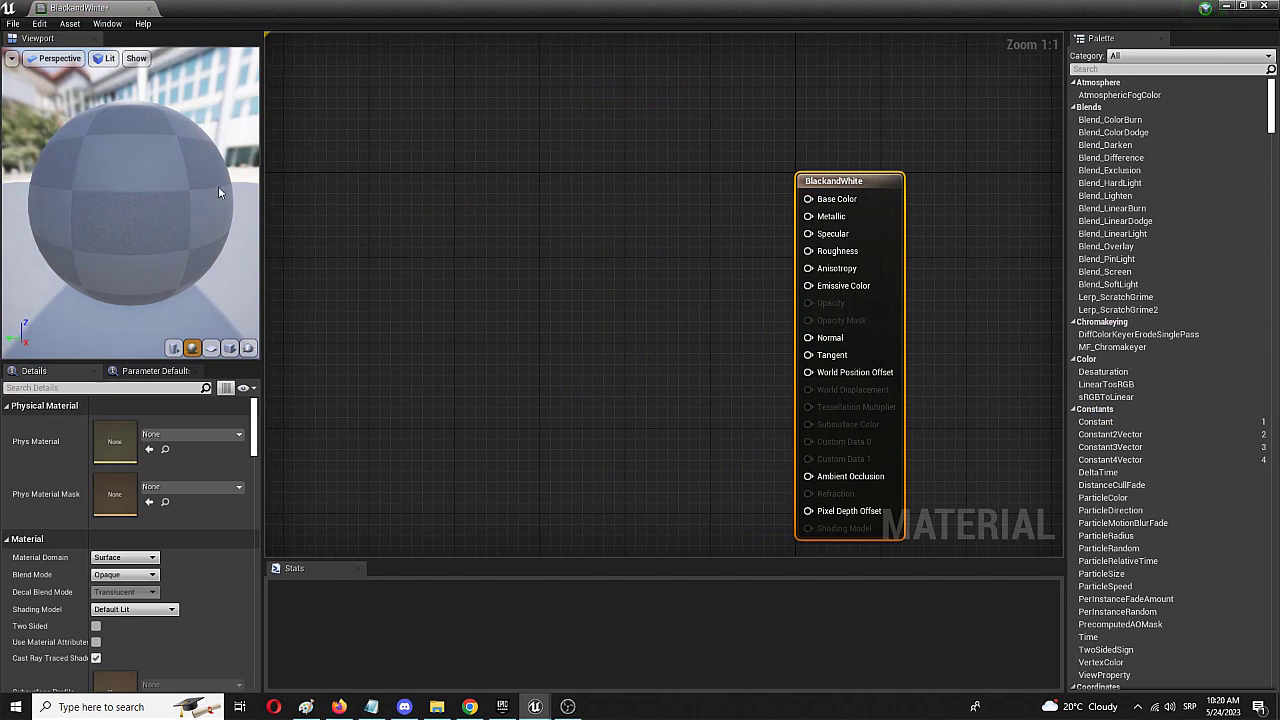
{"action": "left_click", "coordinate": [12, 24]}
{"action": "left_click", "coordinate": [194, 133]}
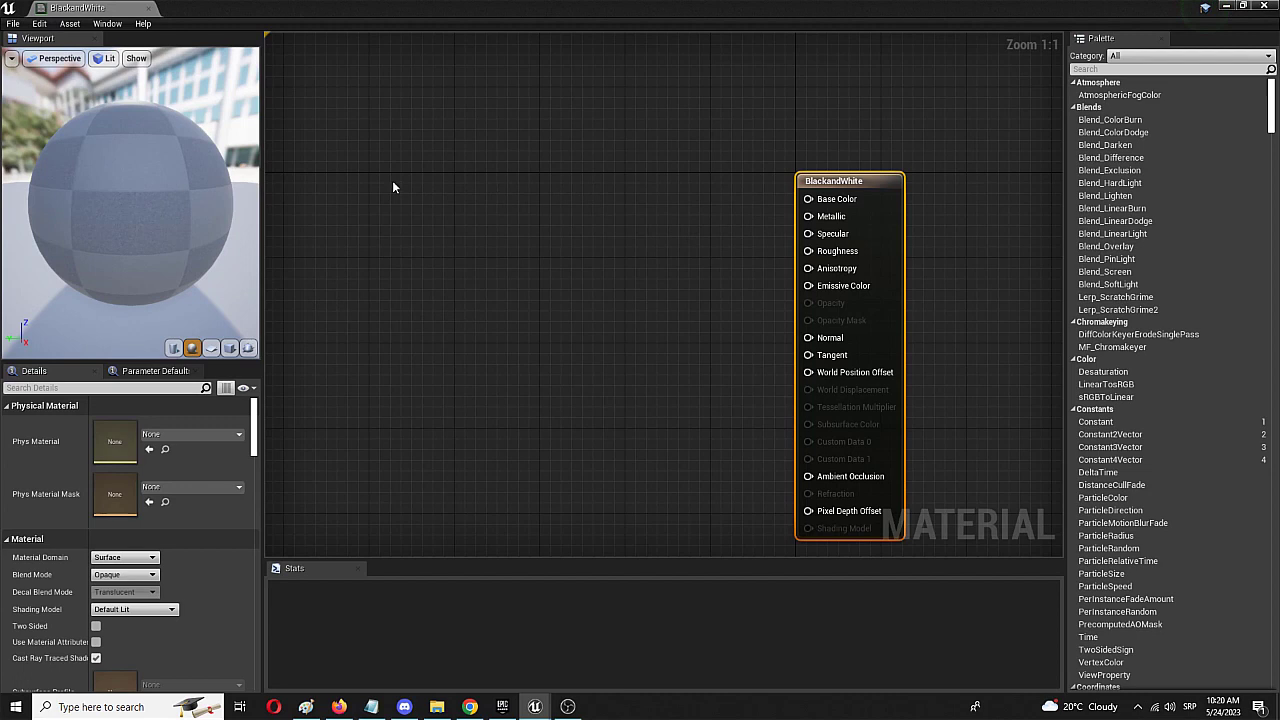
{"action": "right_click_drag", "start_coordinate": [388, 153], "coordinate": [485, 183]}
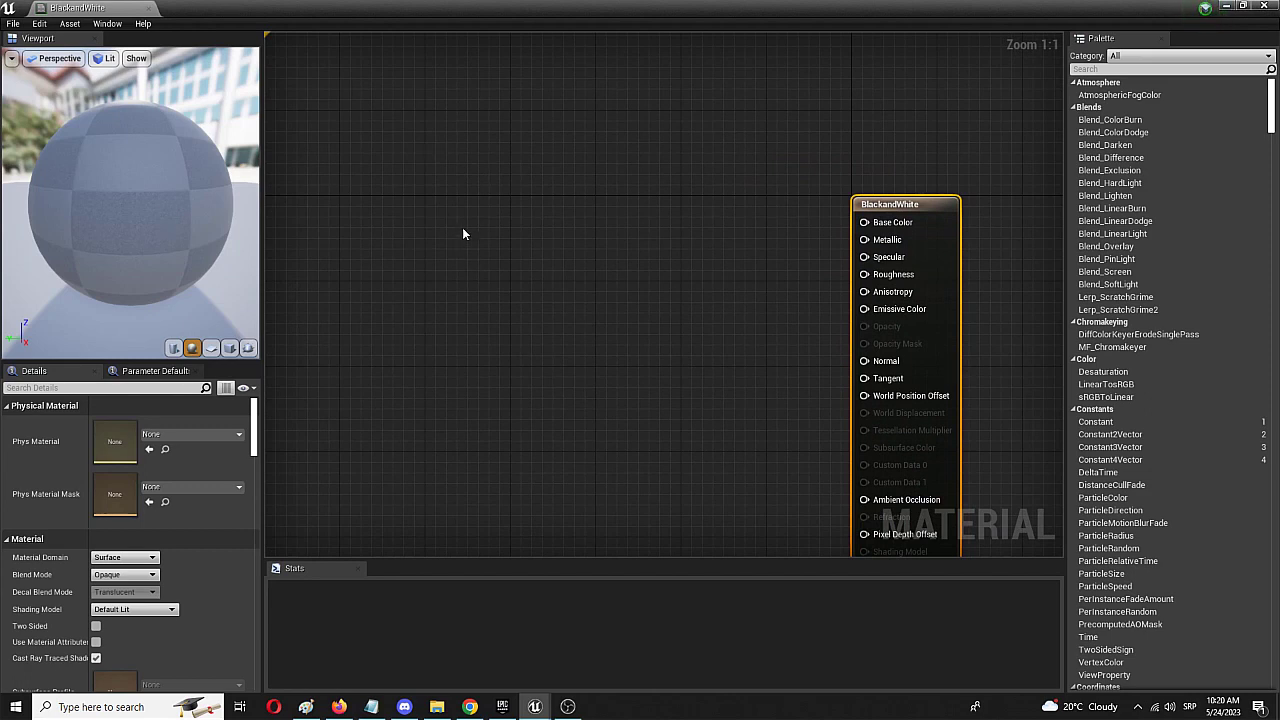
Step: Add a Sine node and connect its output to the material's Base Color input
{"action": "right_click", "coordinate": [531, 229]}
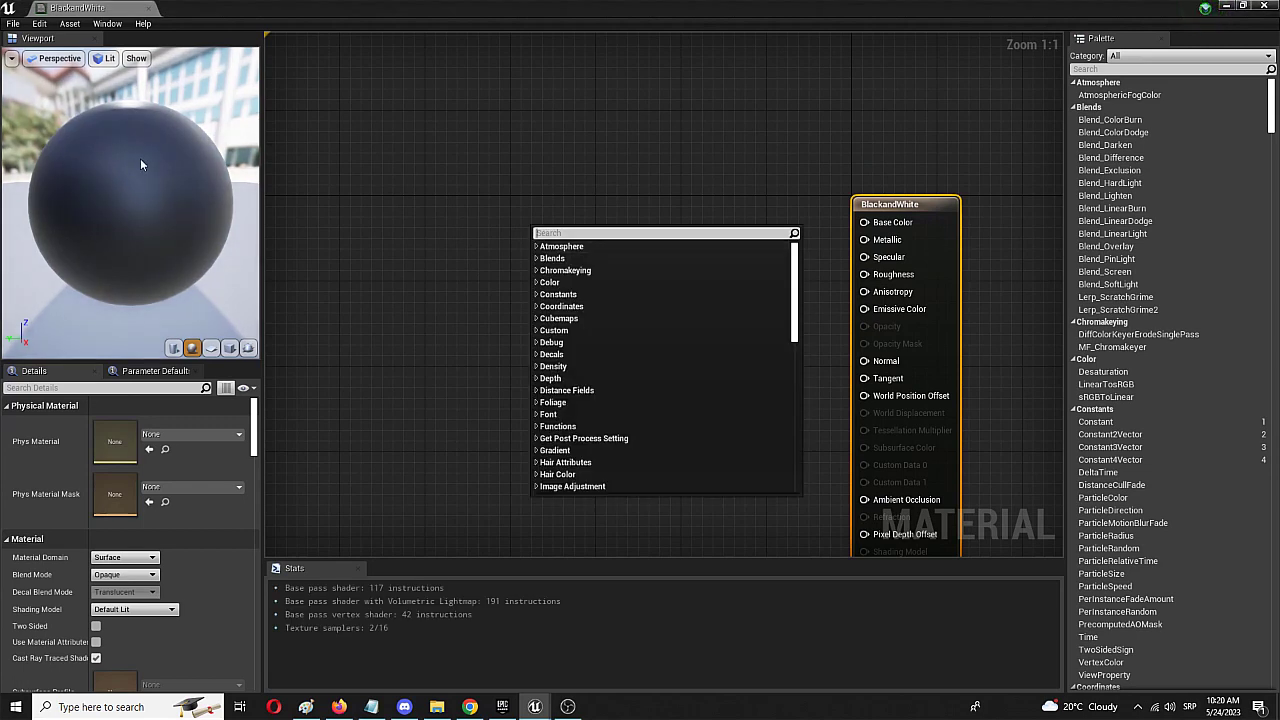
{"action": "type", "text": "sine"}
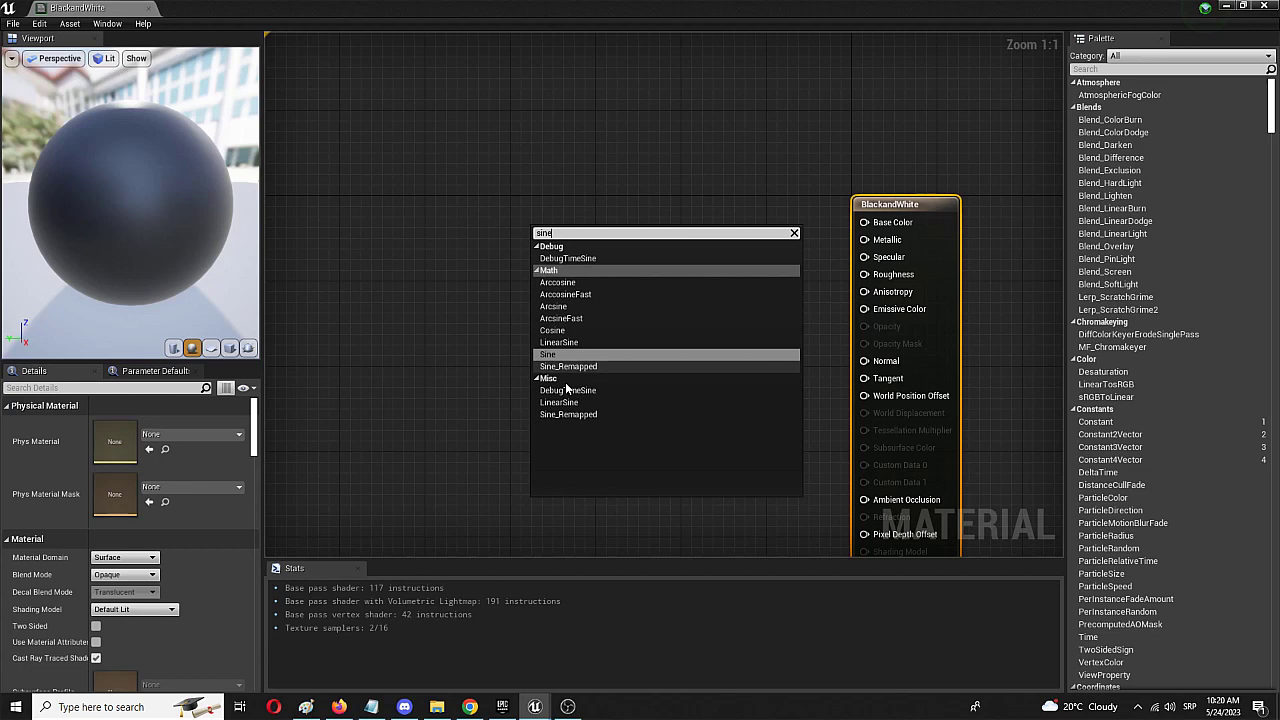
{"action": "left_click", "coordinate": [556, 355]}
{"action": "left_click_drag", "start_coordinate": [554, 231], "coordinate": [599, 226]}
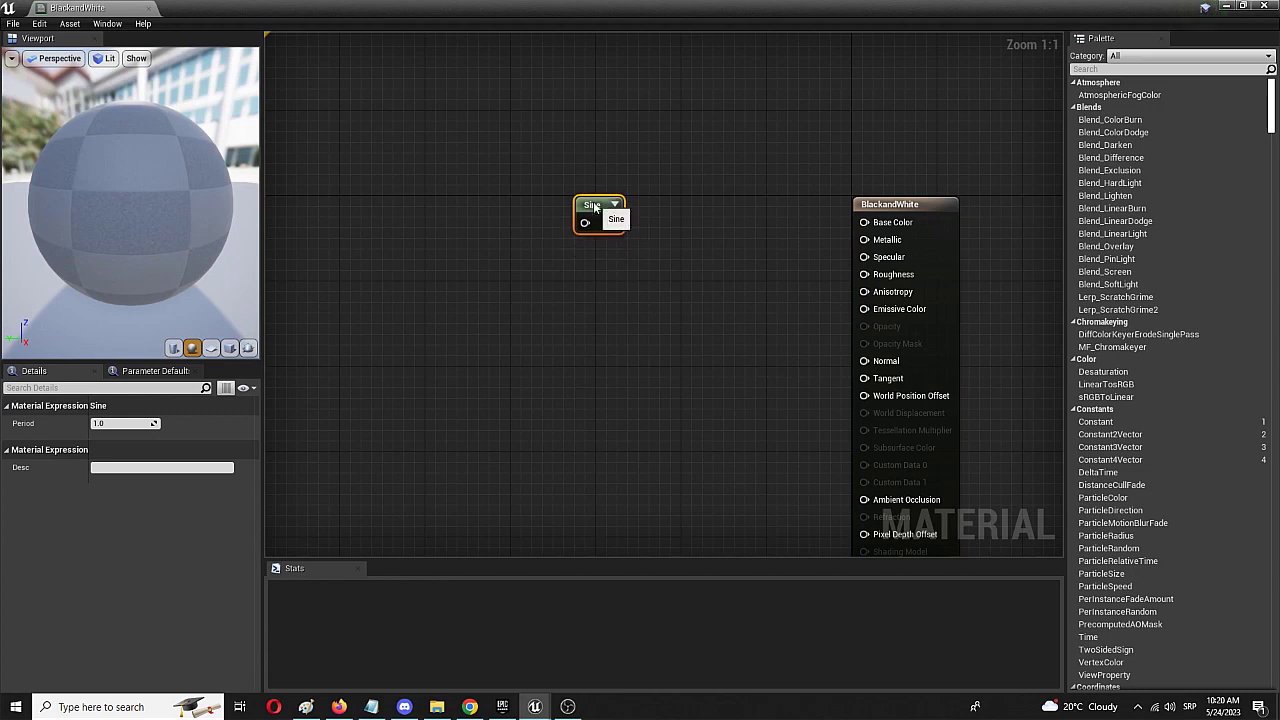
{"action": "left_click_drag", "start_coordinate": [600, 240], "coordinate": [864, 222]}
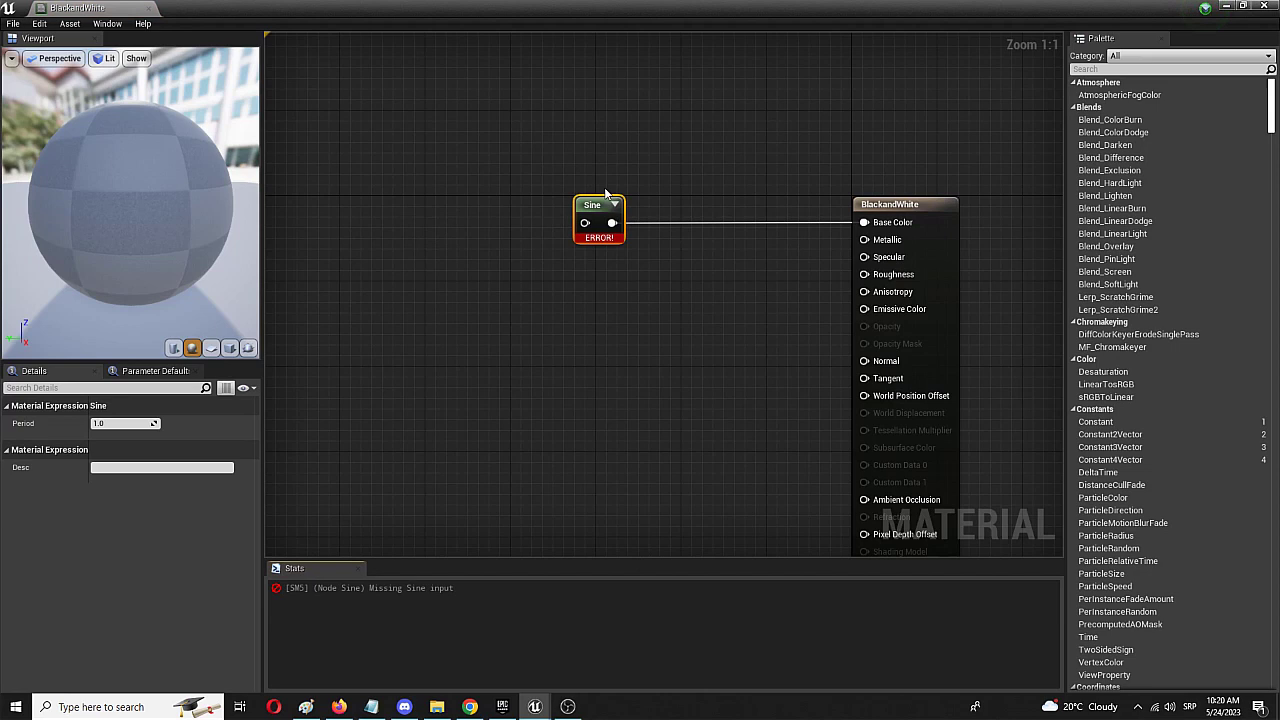
Step: Add a Time node, wire it into the Sine input, and line it up with Sine
{"action": "right_click", "coordinate": [409, 218]}
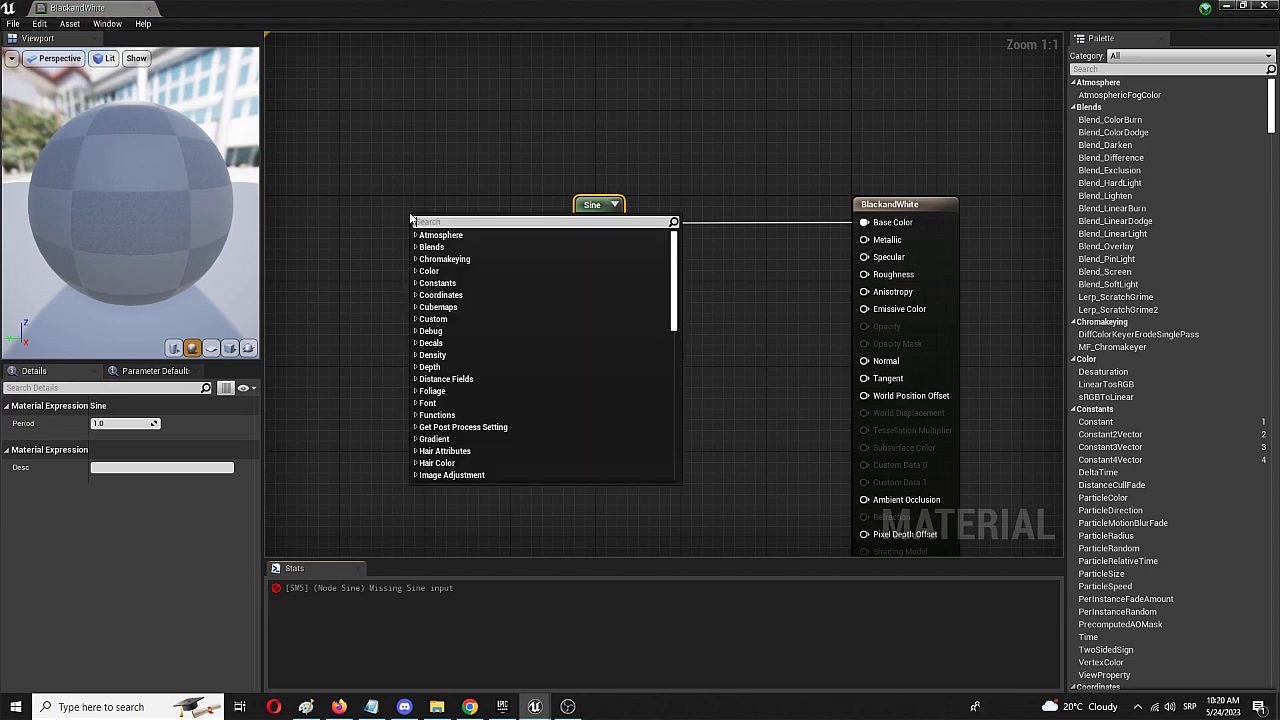
{"action": "type", "text": "time"}
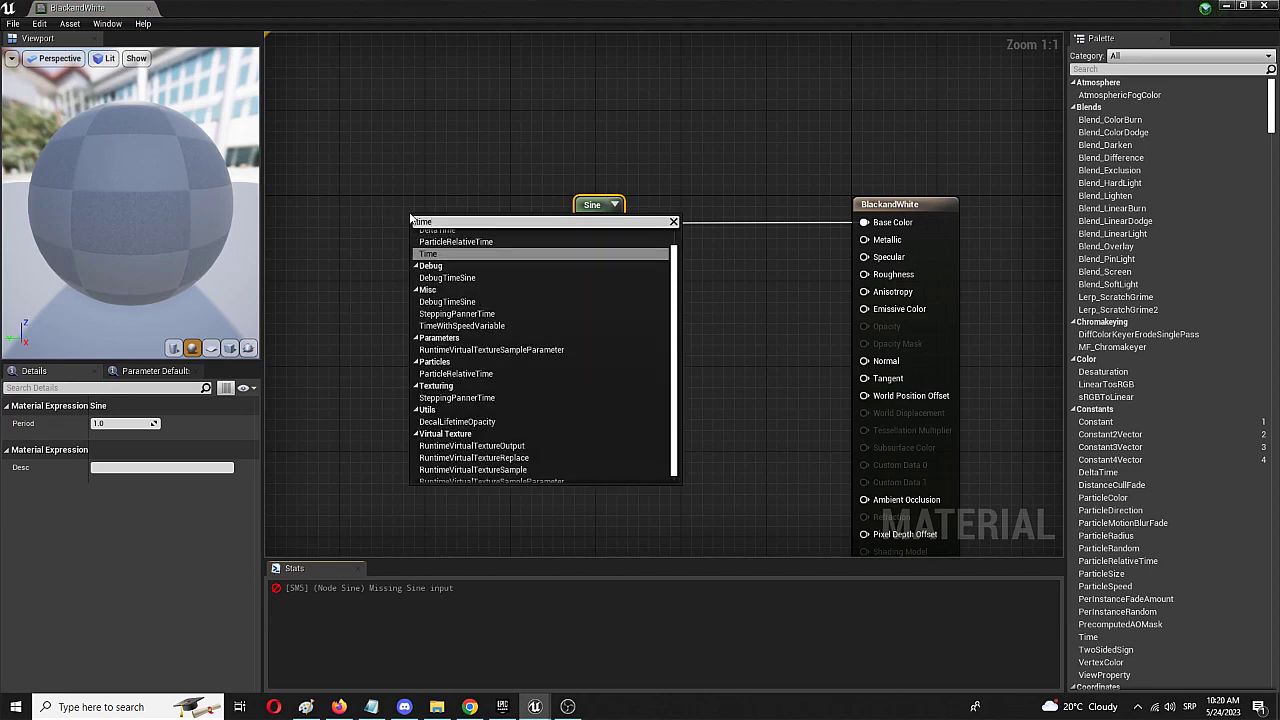
{"action": "left_click", "coordinate": [440, 254]}
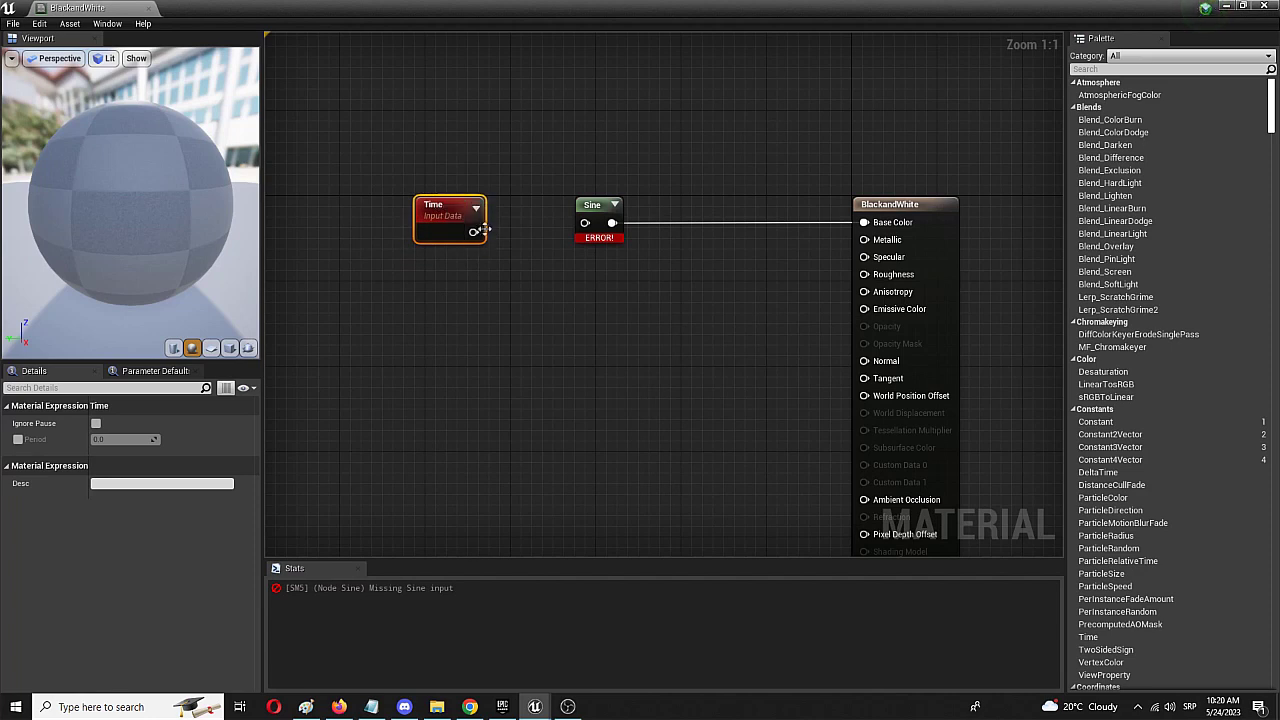
{"action": "left_click_drag", "start_coordinate": [484, 231], "coordinate": [586, 223]}
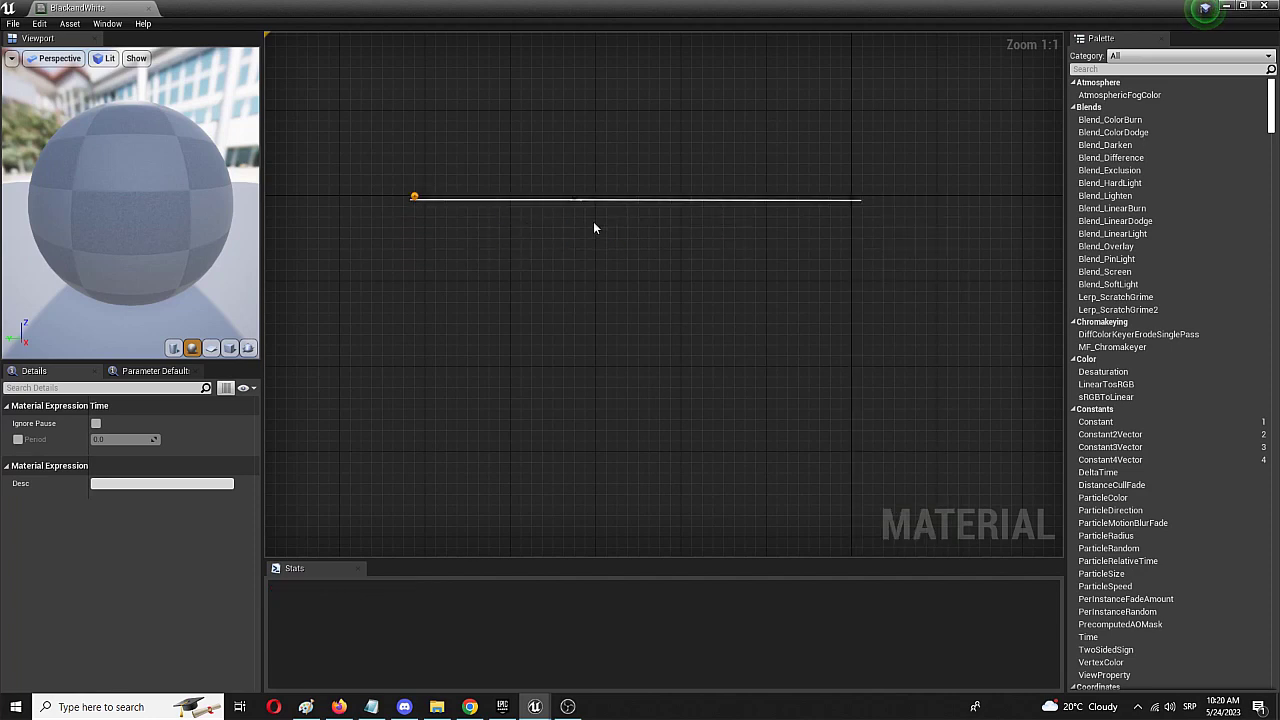
{"action": "left_click", "coordinate": [658, 268]}
{"action": "left_click_drag", "start_coordinate": [451, 214], "coordinate": [451, 203]}
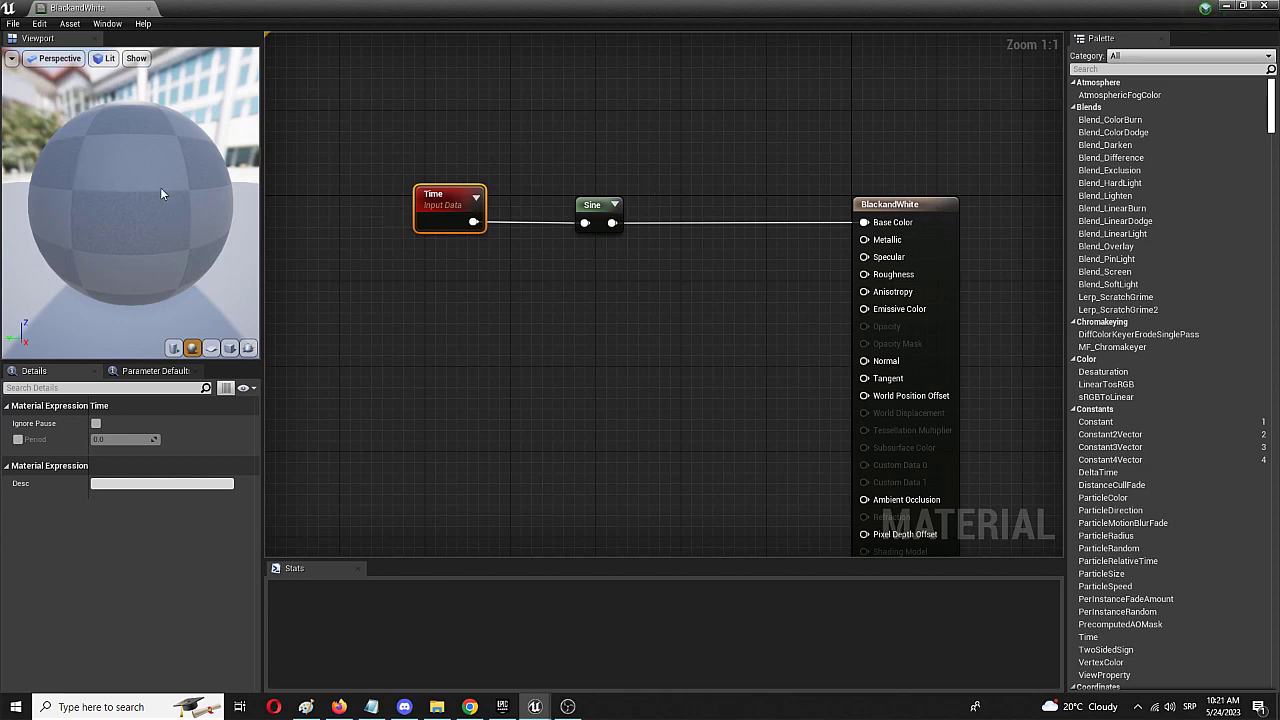
Step: Save the BlackandWhite material, then move the Time node further left
{"action": "left_click", "coordinate": [13, 23]}
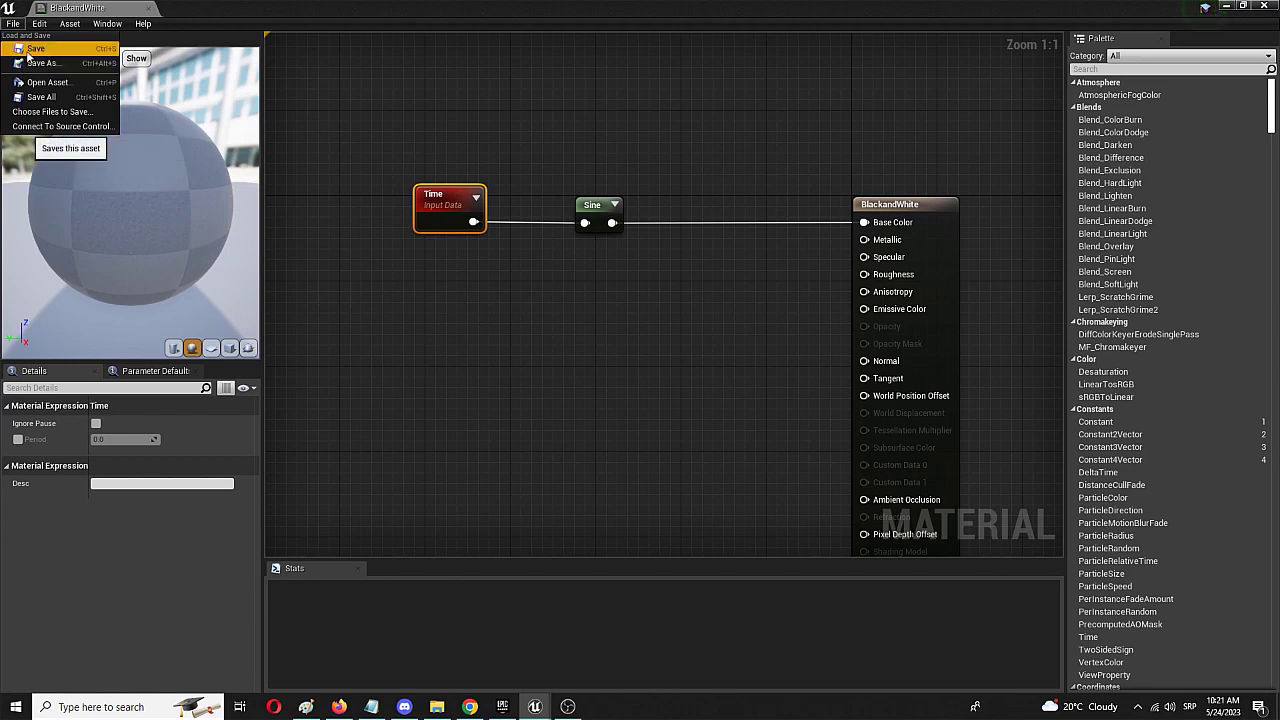
{"action": "left_click", "coordinate": [28, 50]}
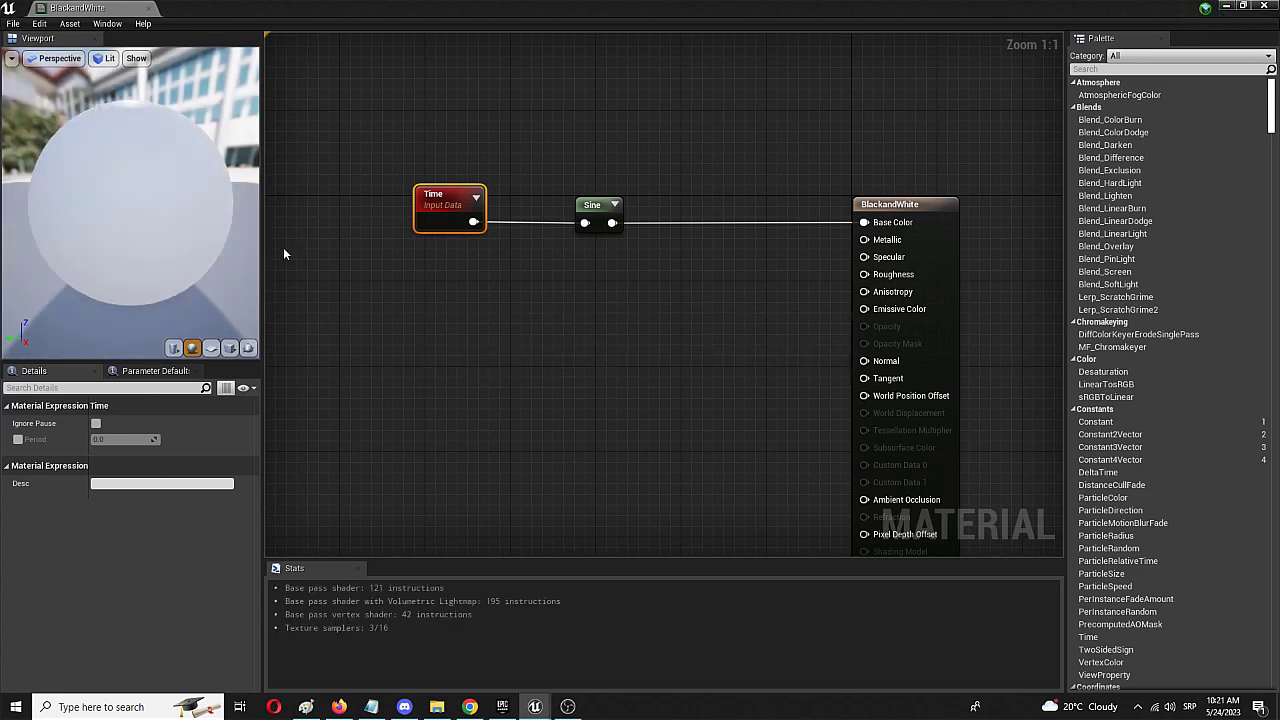
{"action": "left_click_drag", "start_coordinate": [445, 203], "coordinate": [349, 203]}
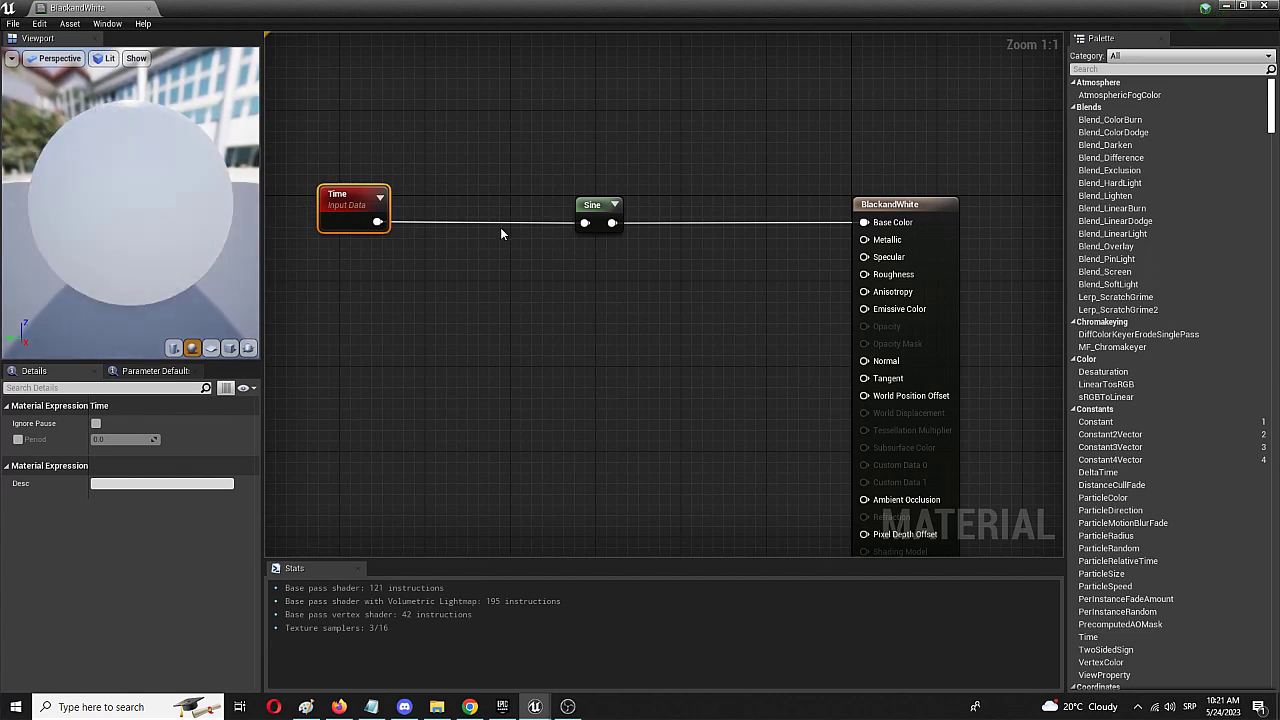
Step: Add a Multiply node and wire the Time output into its A input
{"action": "right_click", "coordinate": [421, 287]}
{"action": "type", "text": "multi"}
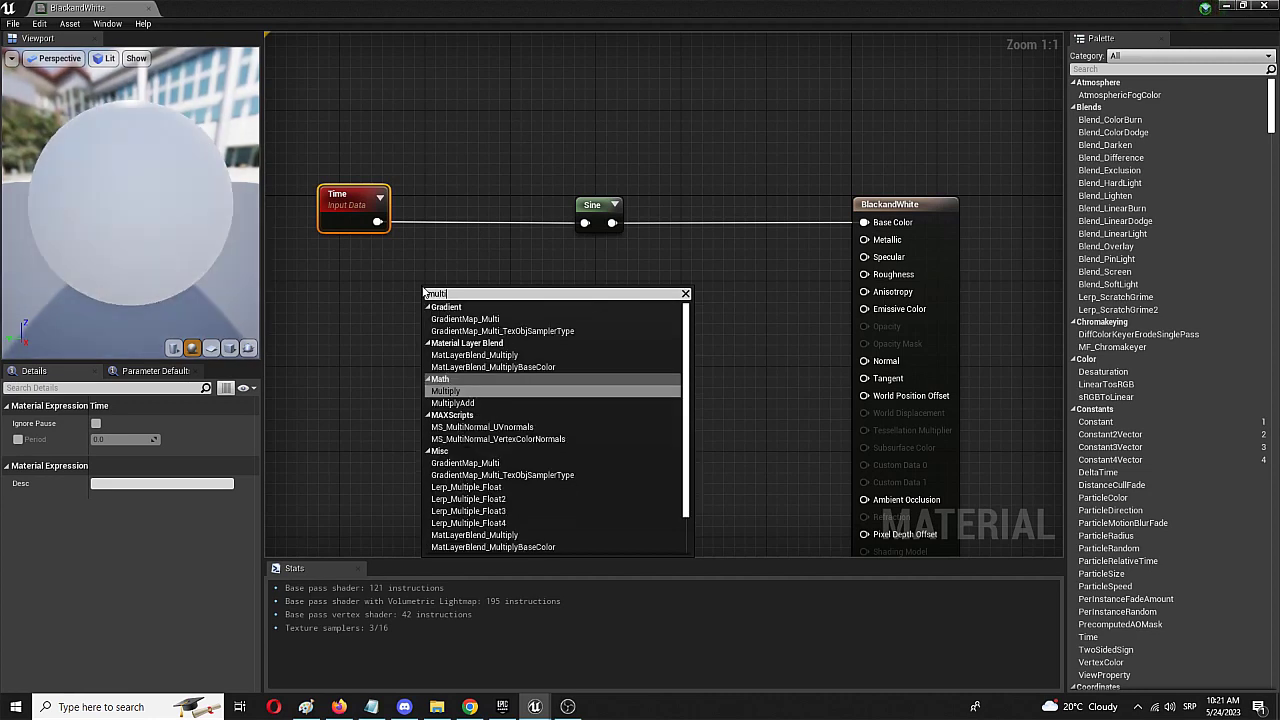
{"action": "type", "text": "pl"}
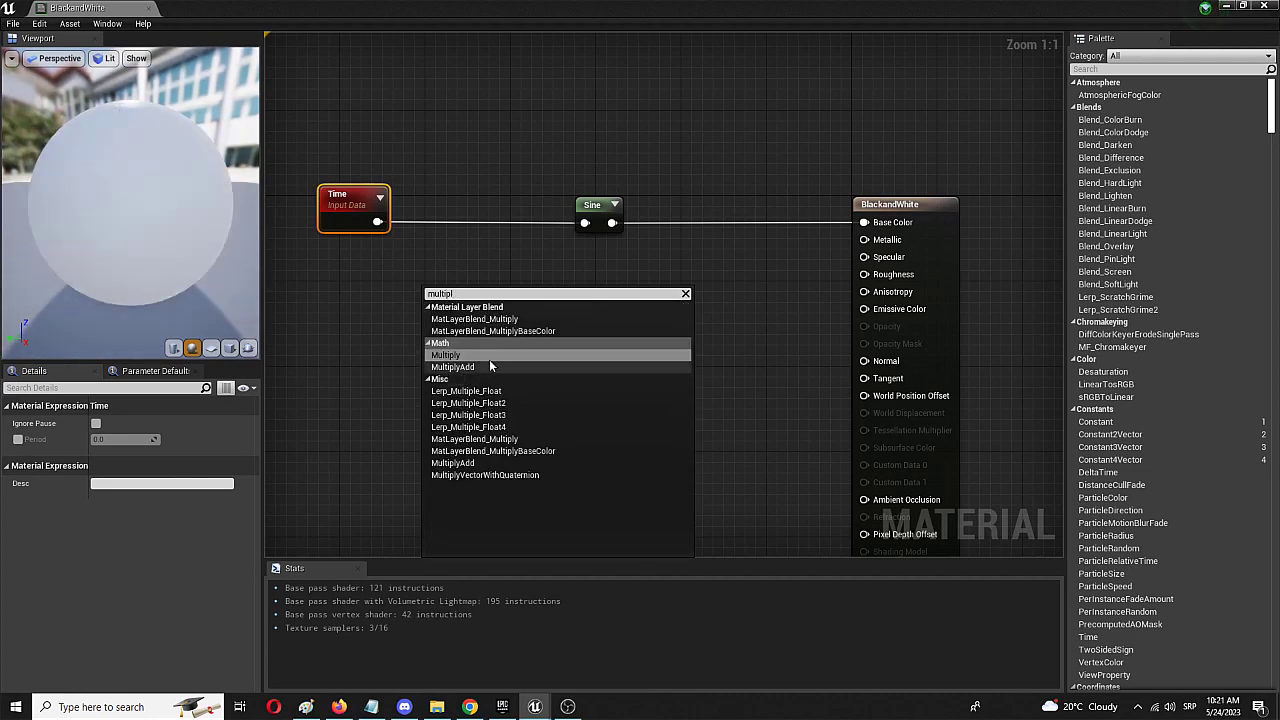
{"action": "key", "text": "Return"}
{"action": "left_click_drag", "start_coordinate": [484, 287], "coordinate": [497, 259]}
{"action": "left_click_drag", "start_coordinate": [377, 222], "coordinate": [585, 224]}
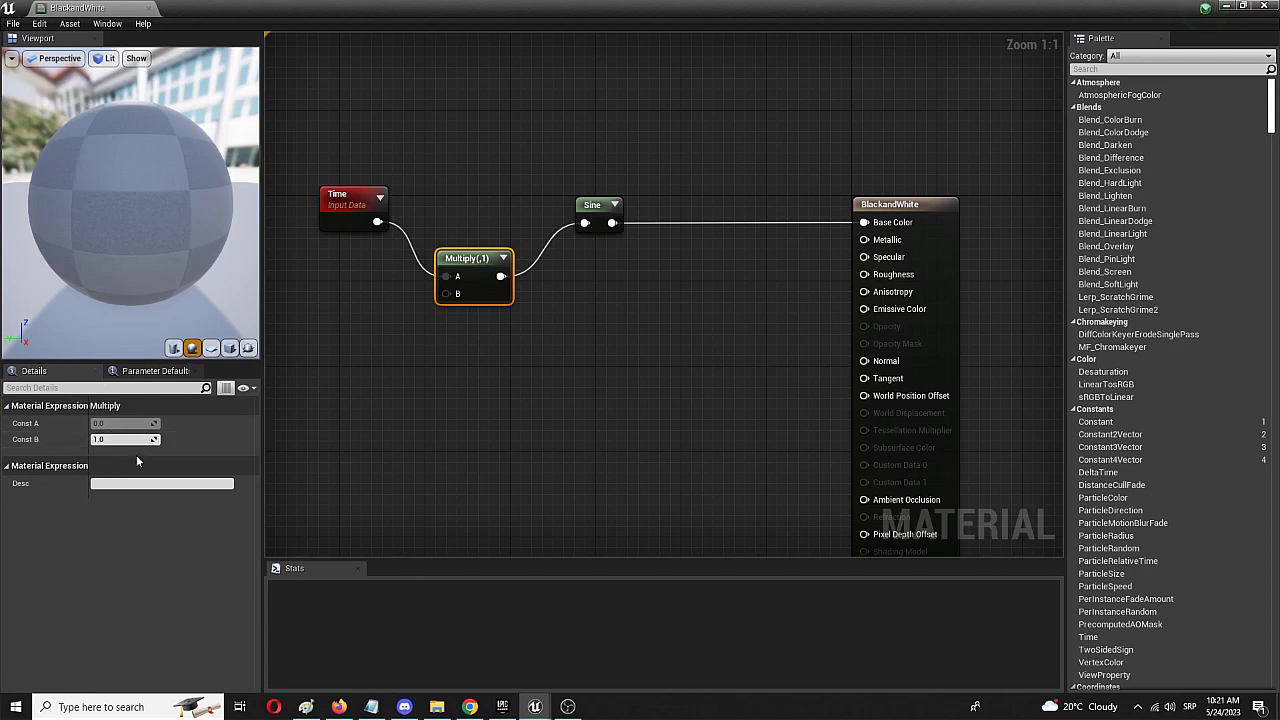
Step: Set the Multiply node's Const B to 20 and save the material
{"action": "left_click", "coordinate": [110, 439]}
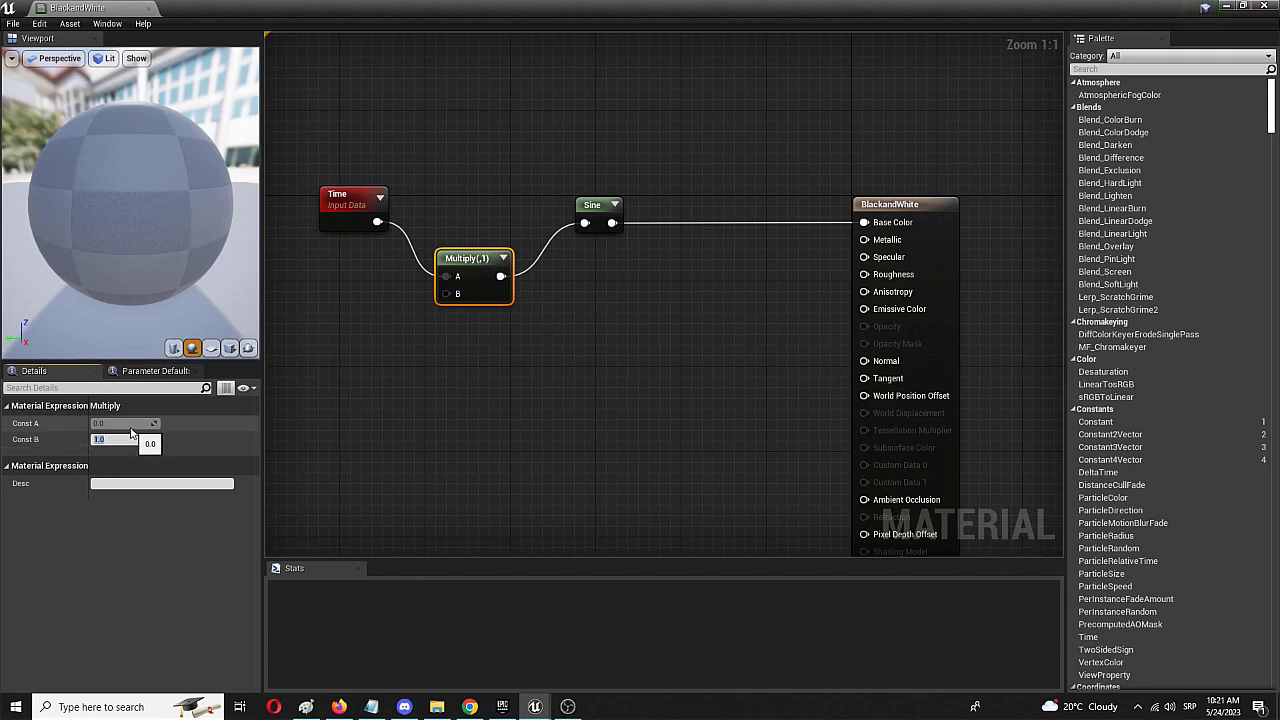
{"action": "type", "text": "20"}
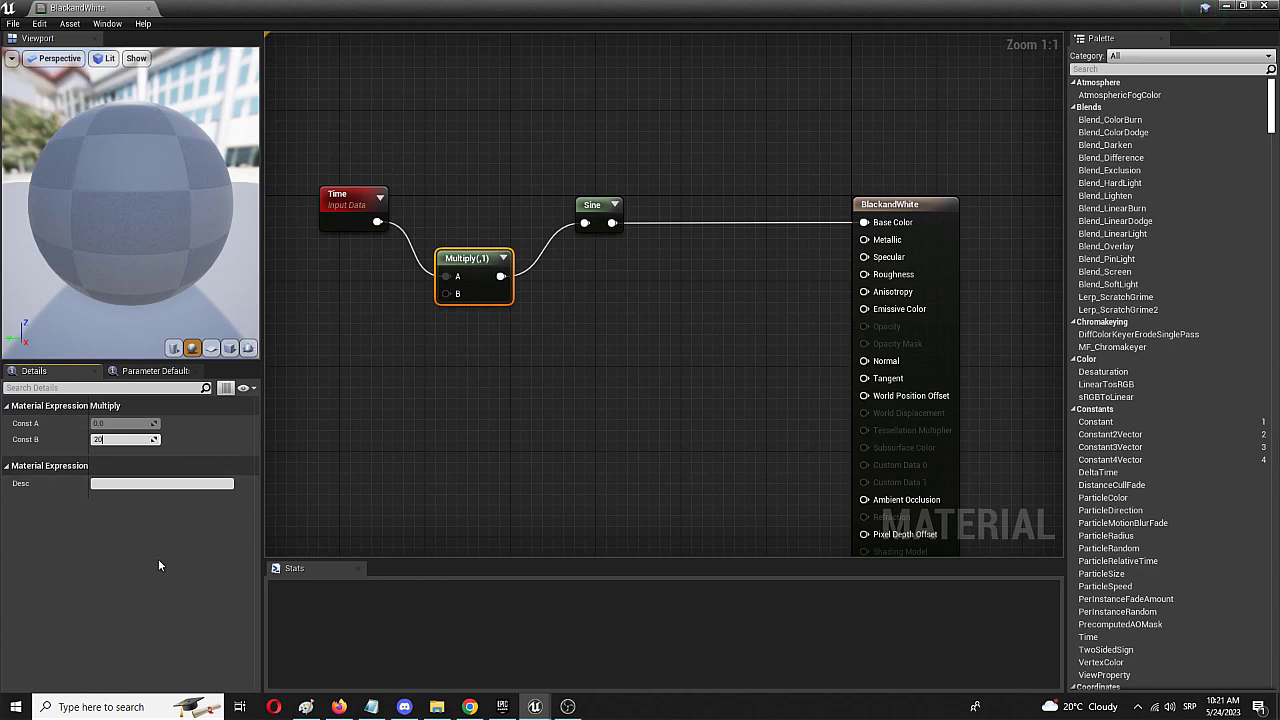
{"action": "key", "text": "Return"}
{"action": "left_click", "coordinate": [13, 23]}
{"action": "left_click", "coordinate": [19, 48]}
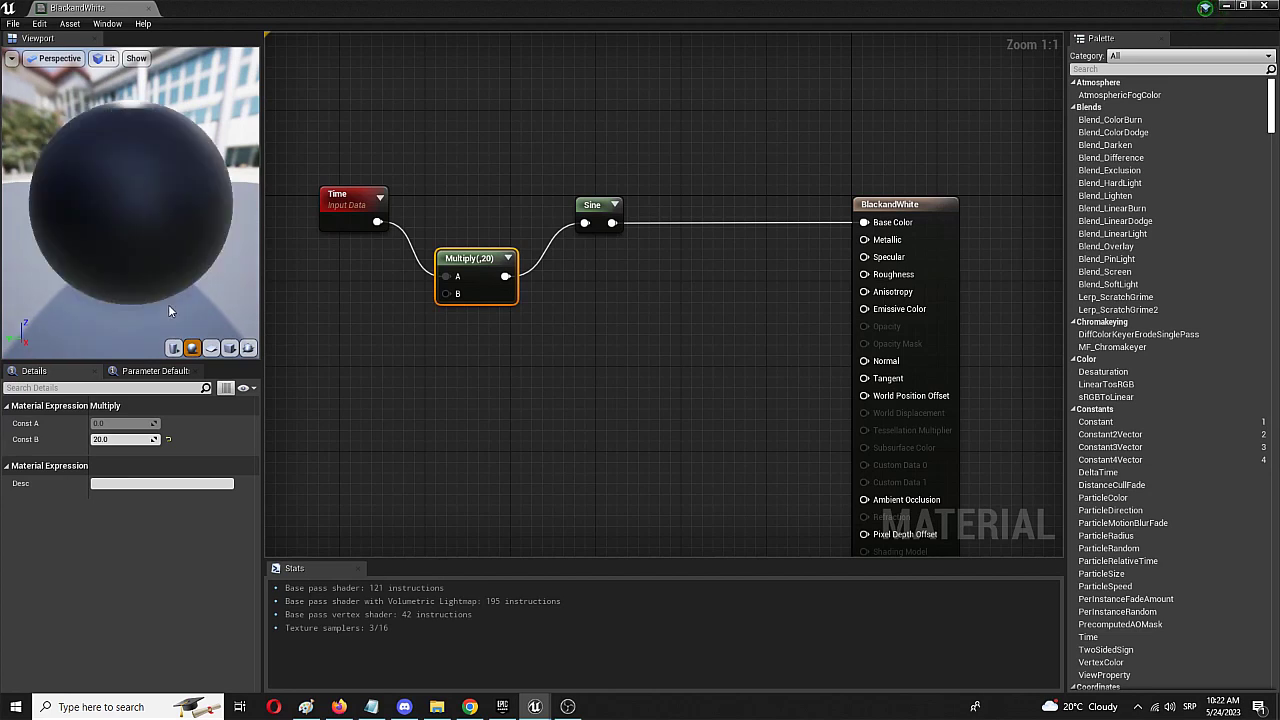
Step: Change the Multiply node's Const B to 0.15
{"action": "left_click", "coordinate": [110, 439]}
{"action": "type", "text": "0"}
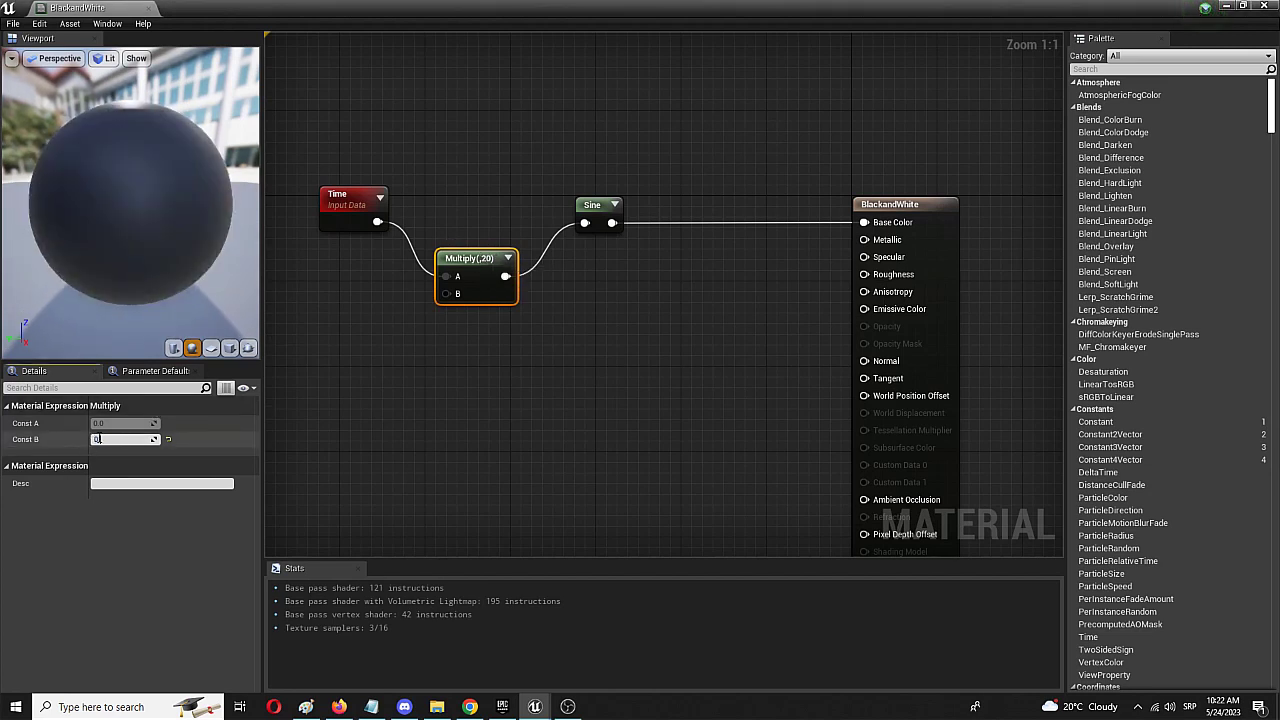
{"action": "type", "text": ".05"}
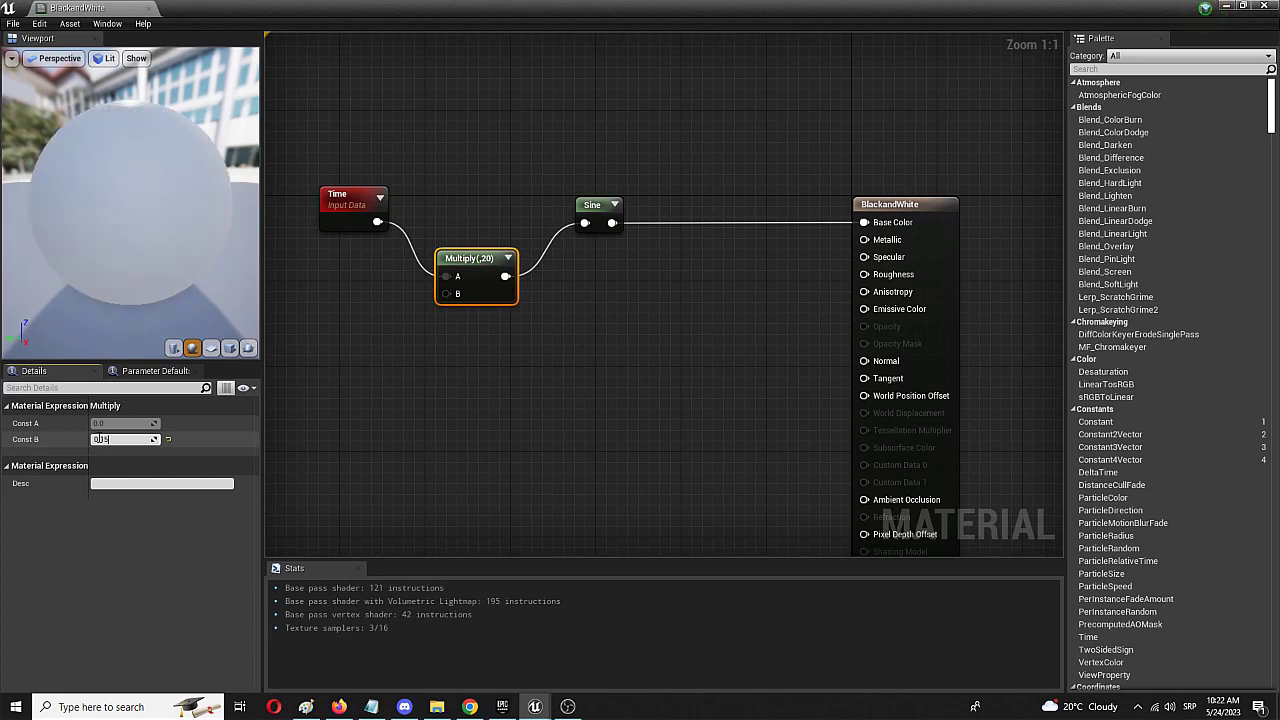
{"action": "key", "text": "Return"}
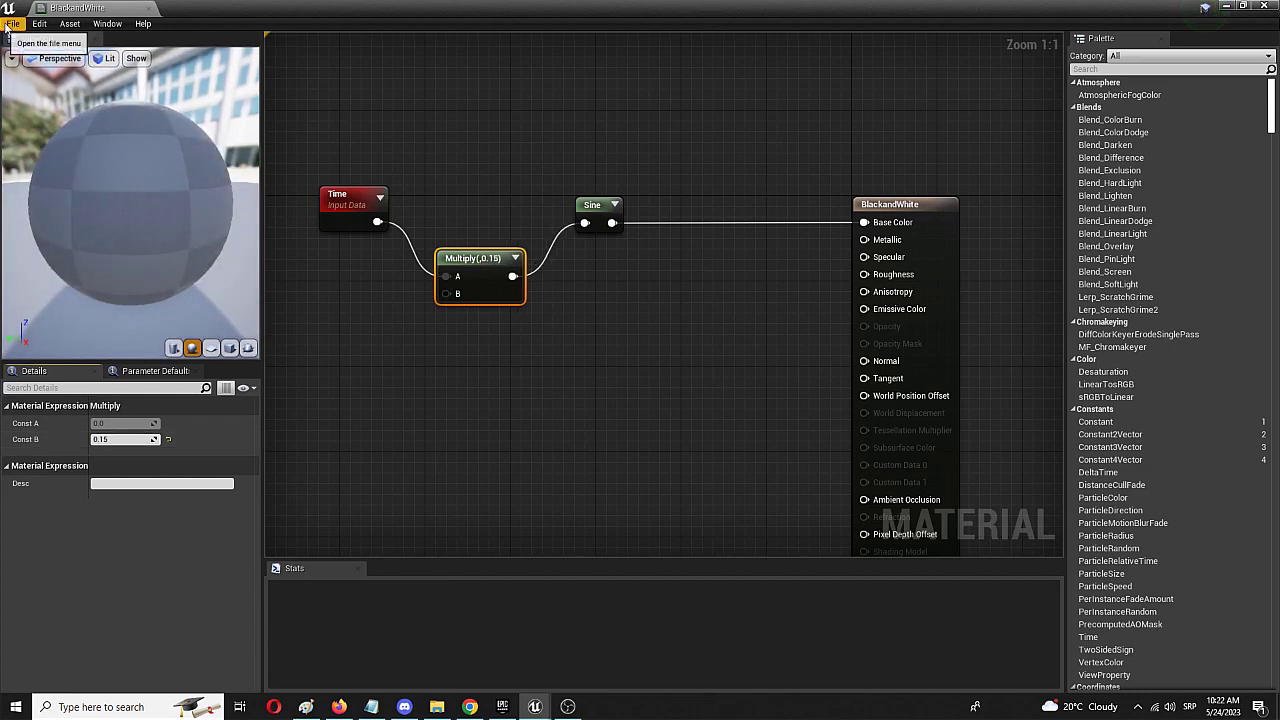
Step: Save the updated BlackandWhite material from the File menu
{"action": "left_click", "coordinate": [12, 24]}
{"action": "left_click", "coordinate": [35, 42]}
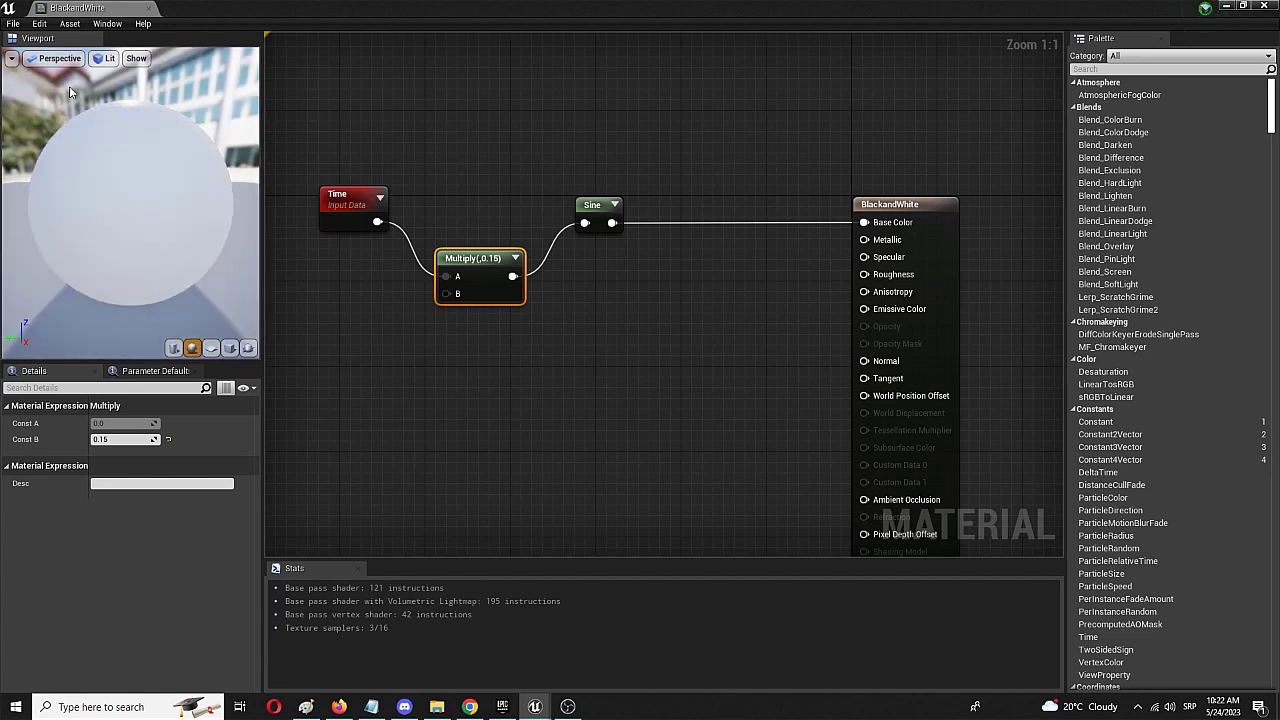
Step: Switch to the FirstPersonExampleMap level and drag BlackandWhite onto the sphere
{"action": "left_click_drag", "start_coordinate": [78, 7], "coordinate": [202, 9]}
{"action": "left_click", "coordinate": [85, 8]}
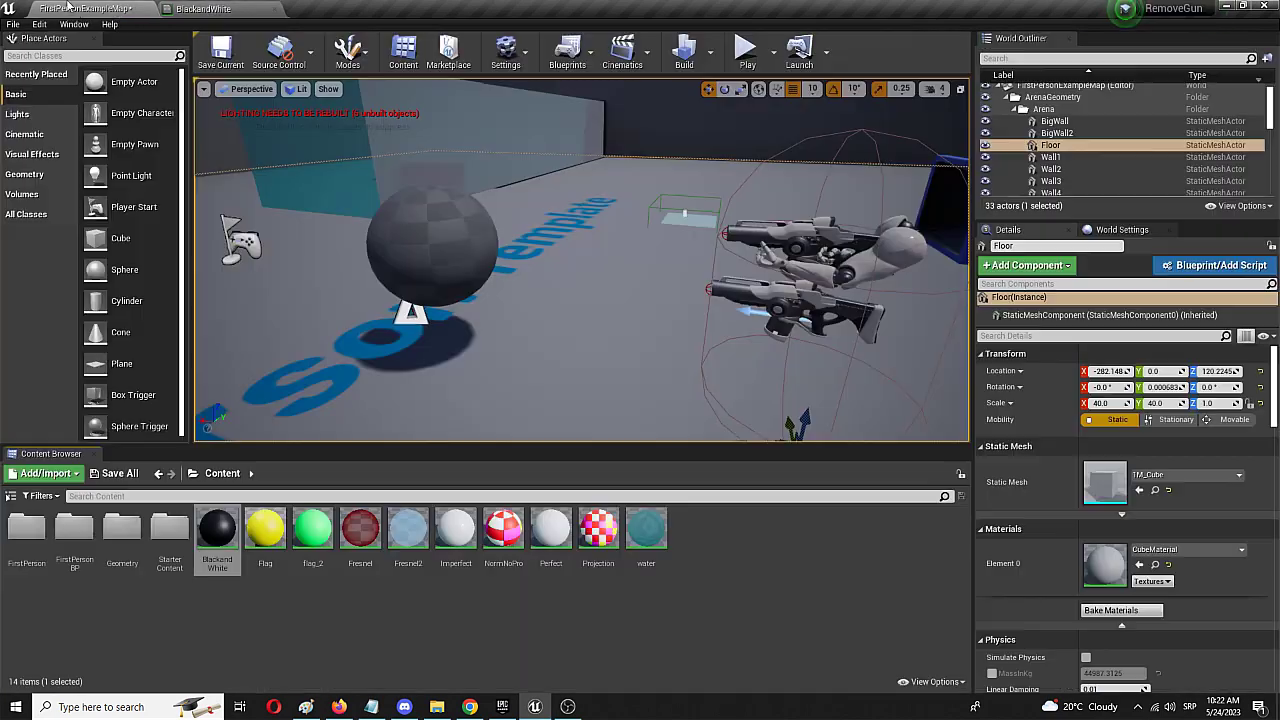
{"action": "left_click_drag", "start_coordinate": [211, 540], "coordinate": [438, 232]}
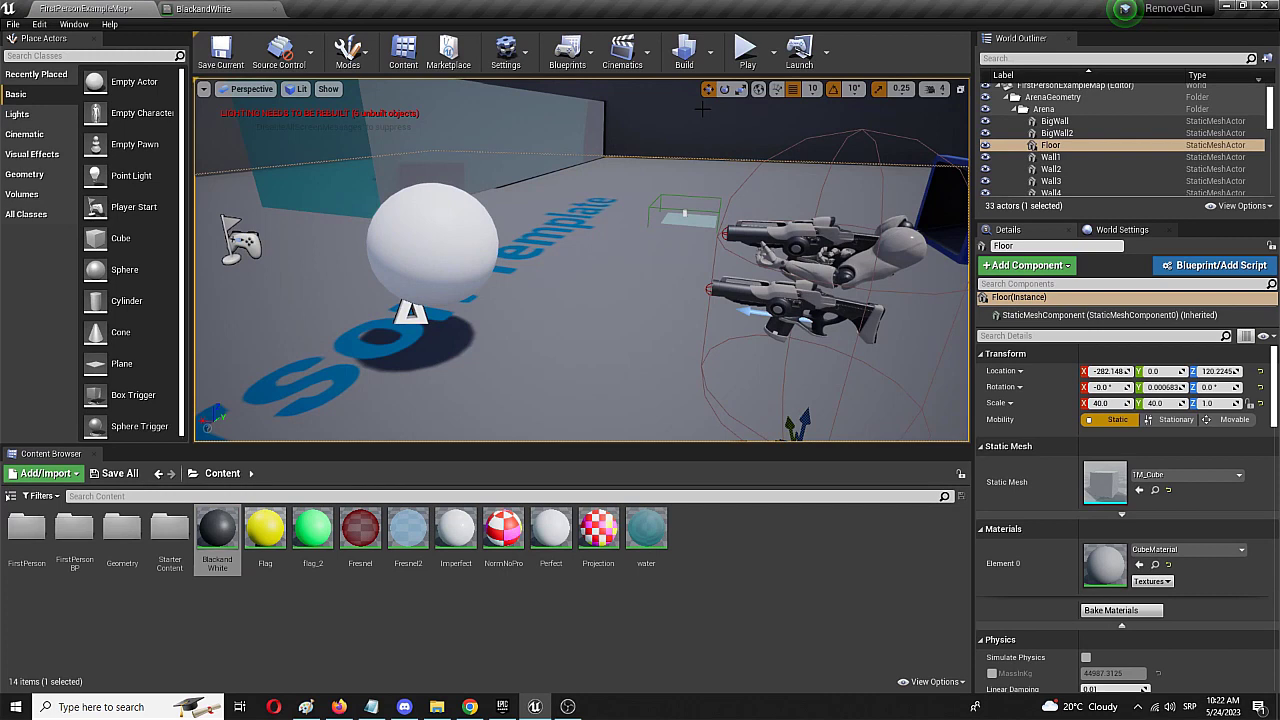
{"action": "left_click", "coordinate": [746, 50]}
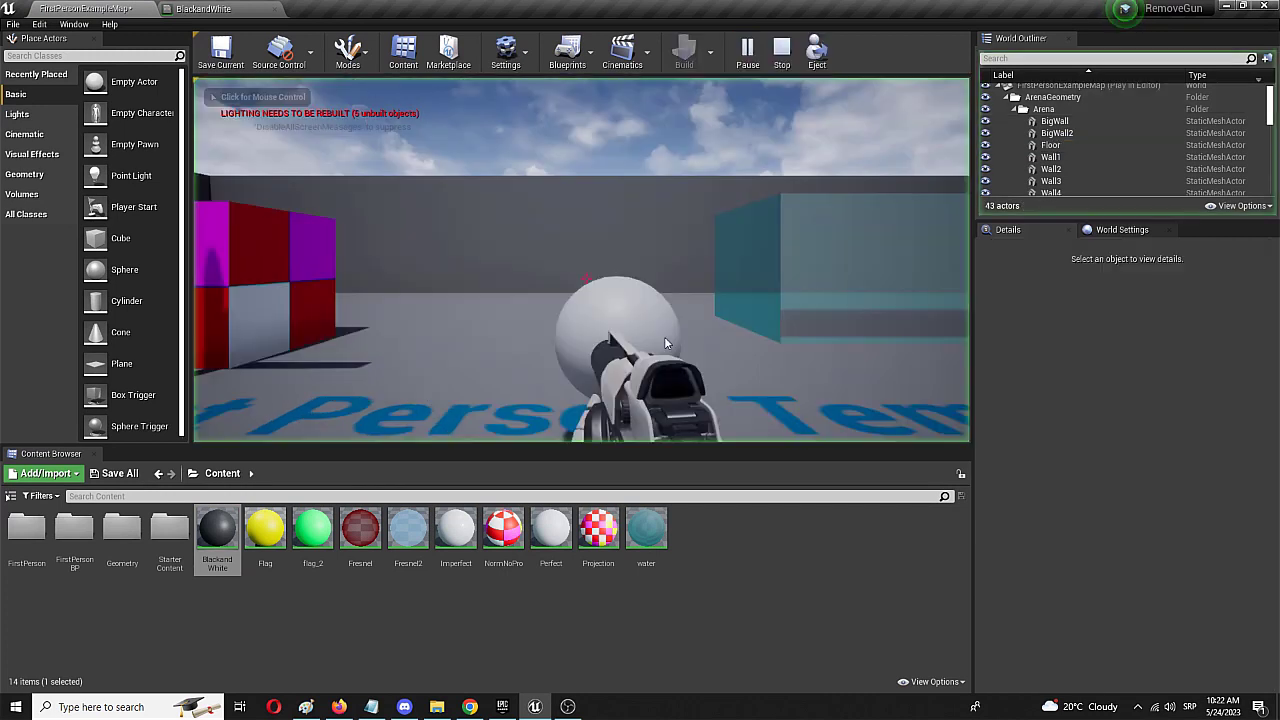
{"action": "left_click", "coordinate": [666, 343]}
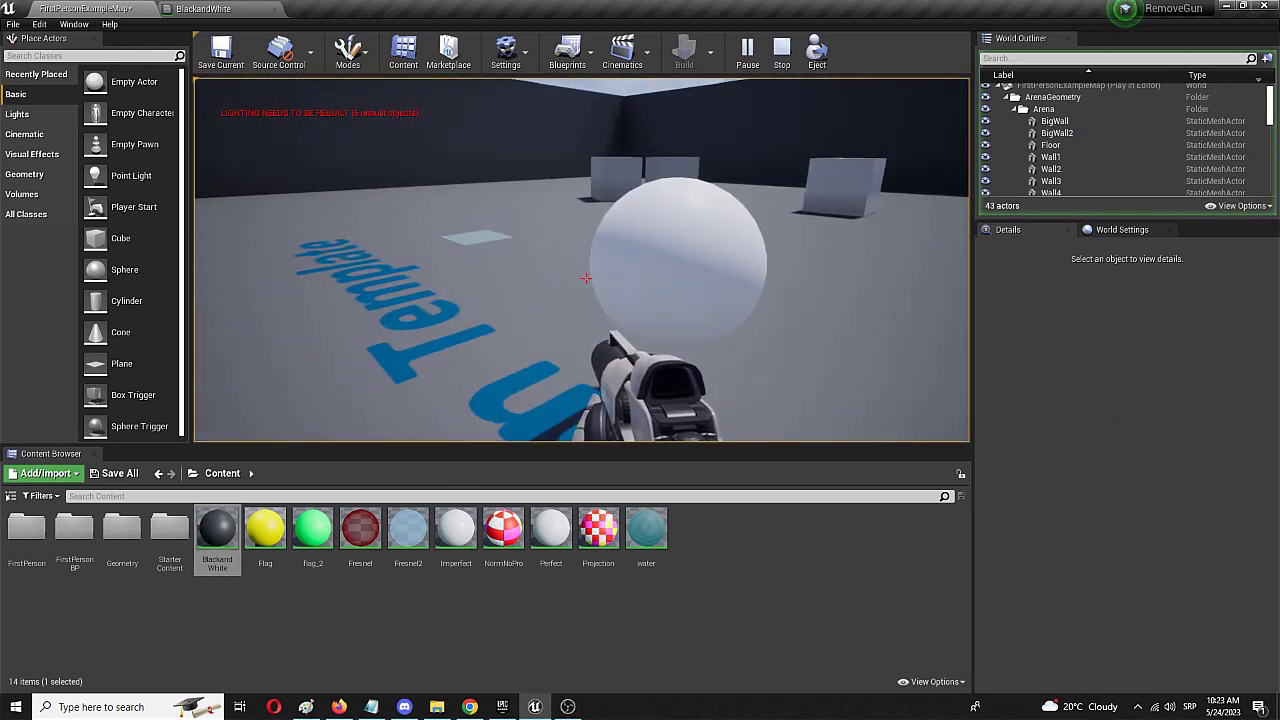
{"action": "key", "text": "Escape"}
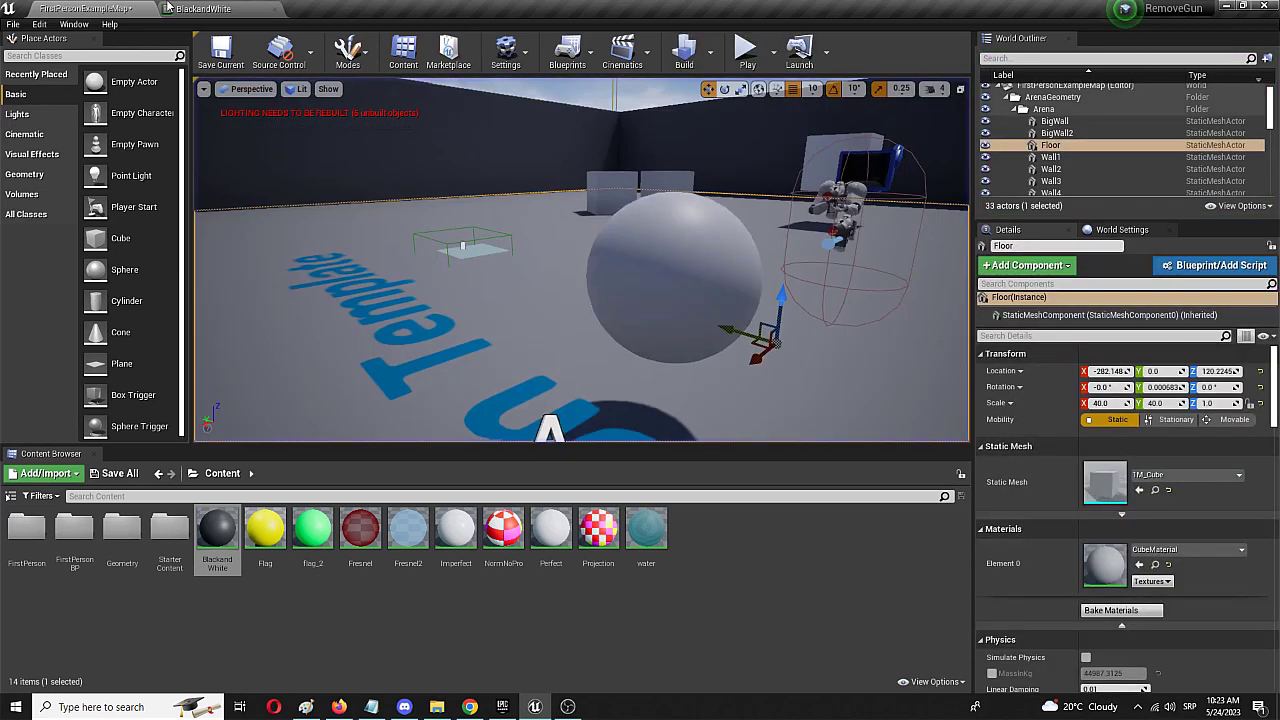
Step: Switch back to the BlackandWhite material editor tab
{"action": "left_click", "coordinate": [170, 8]}
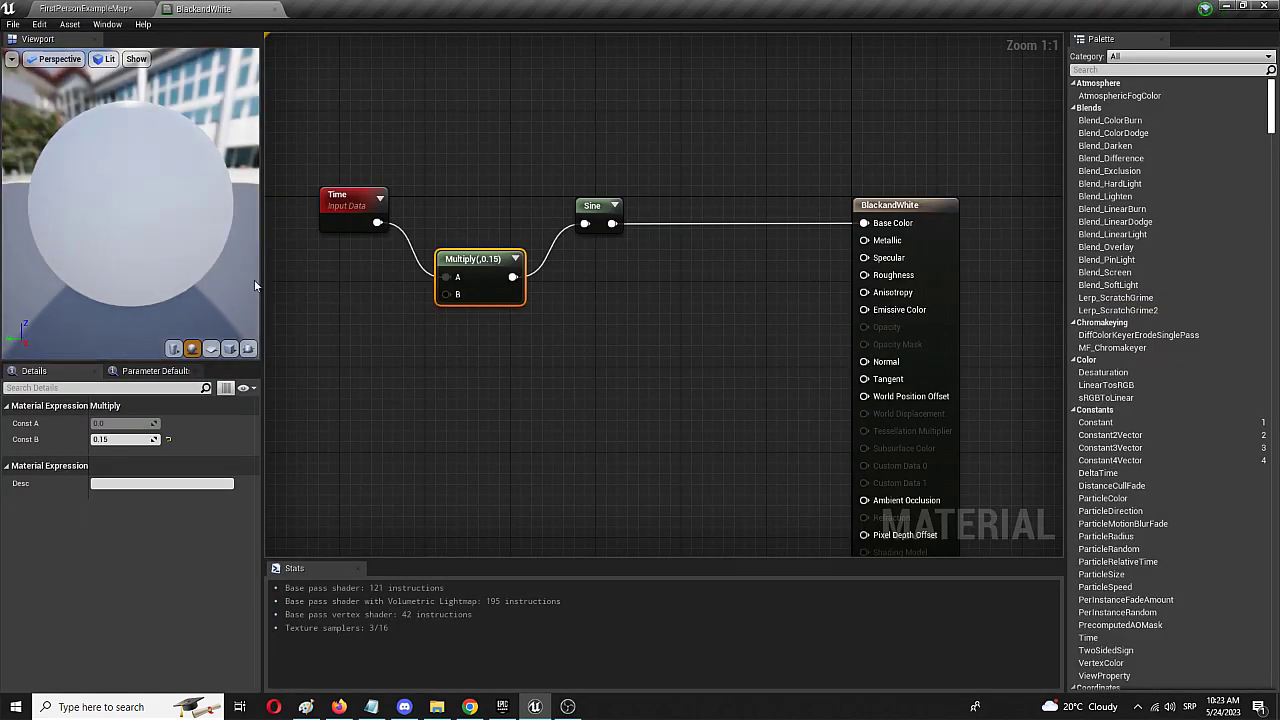